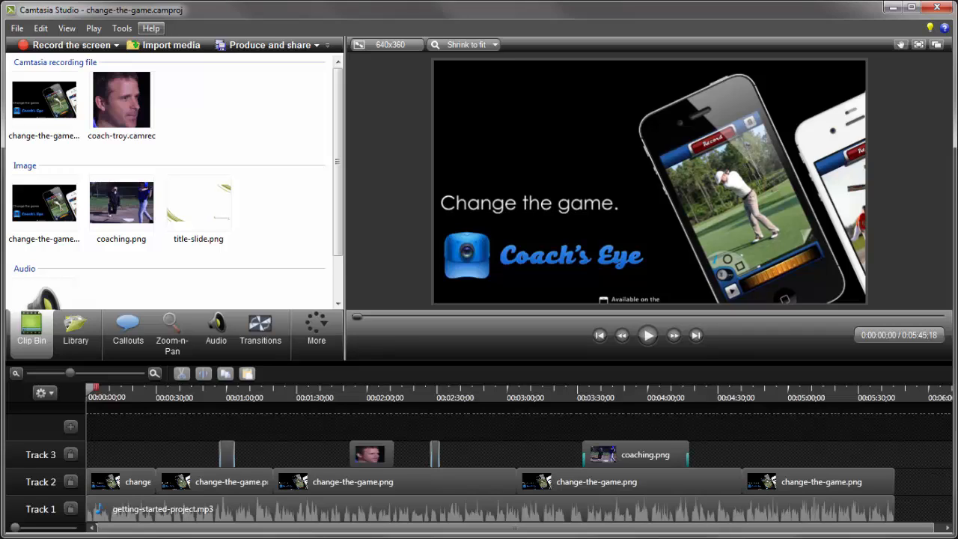
pyautogui.click(150, 27)
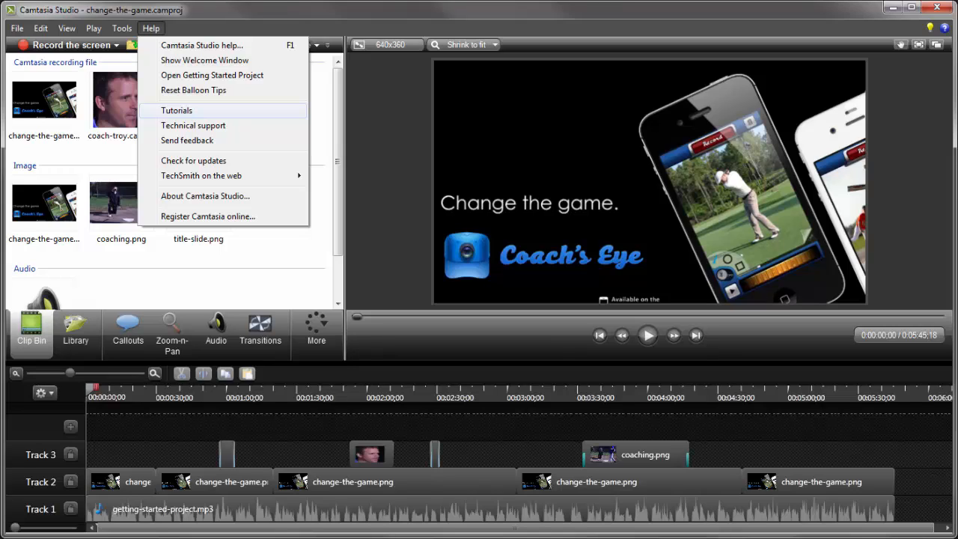
pyautogui.press('Escape')
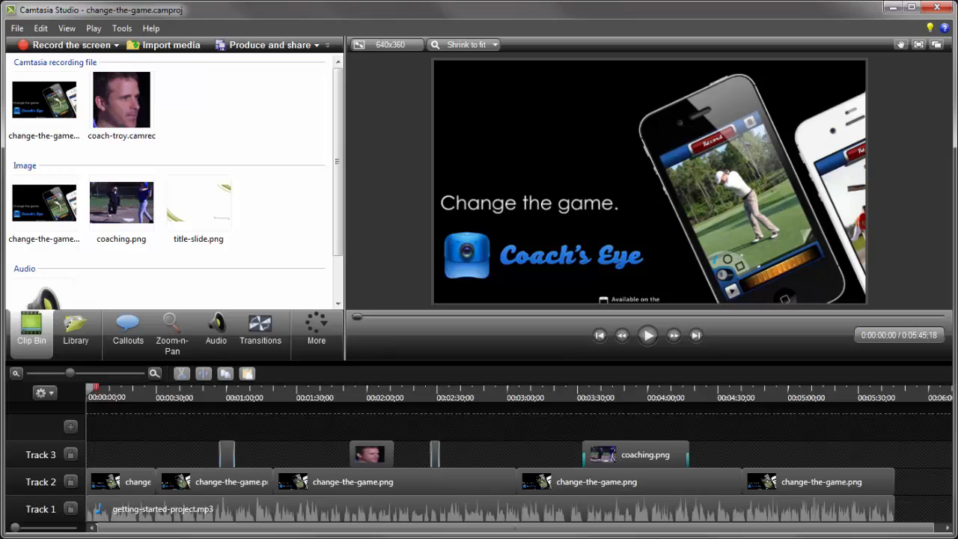
# Scale the coach video shown at 0:02:04;04 down to about half size and place it above the "Change the game." text.
pyautogui.moveTo(89, 388); pyautogui.dragTo(377, 388)
pyautogui.click(551, 180)
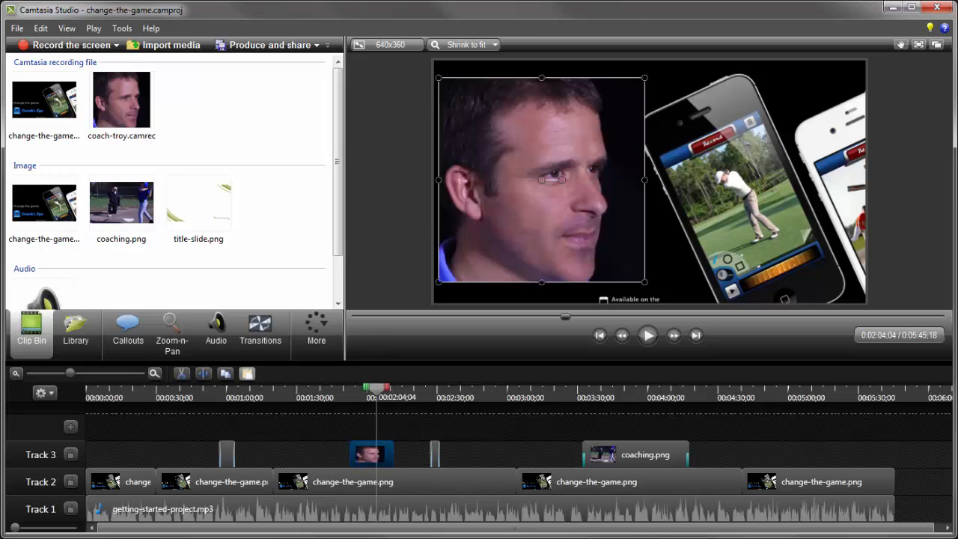
pyautogui.moveTo(438, 282); pyautogui.dragTo(535, 187)
pyautogui.moveTo(590, 132); pyautogui.dragTo(536, 131)
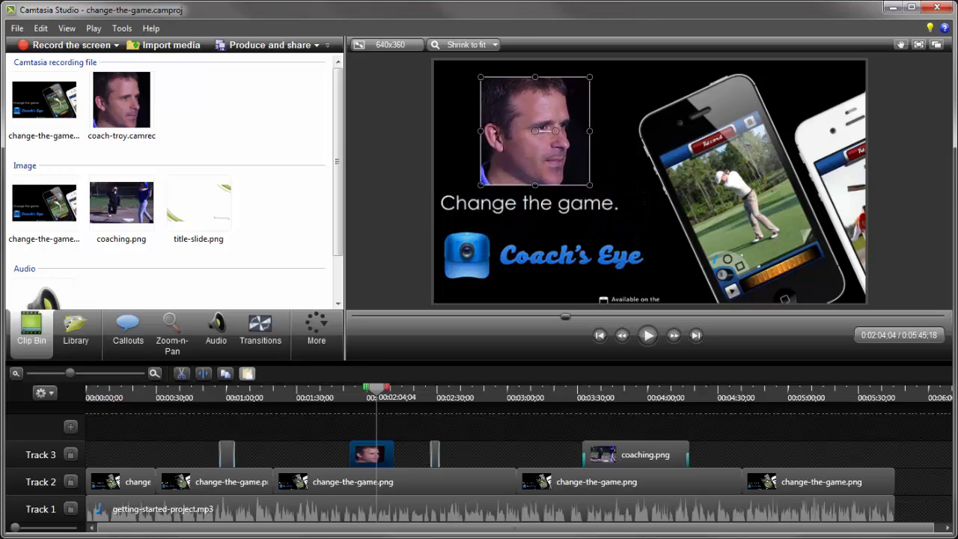
pyautogui.press('Escape')
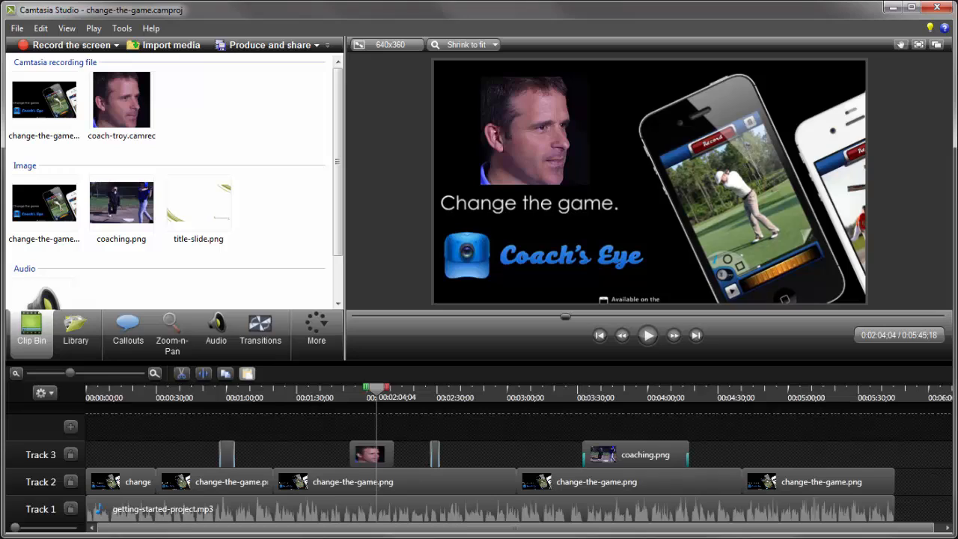
# Move the playhead to the MVP callout at 0:01:01;06 and select its clip on Track 3.
pyautogui.moveTo(376, 388); pyautogui.dragTo(229, 388)
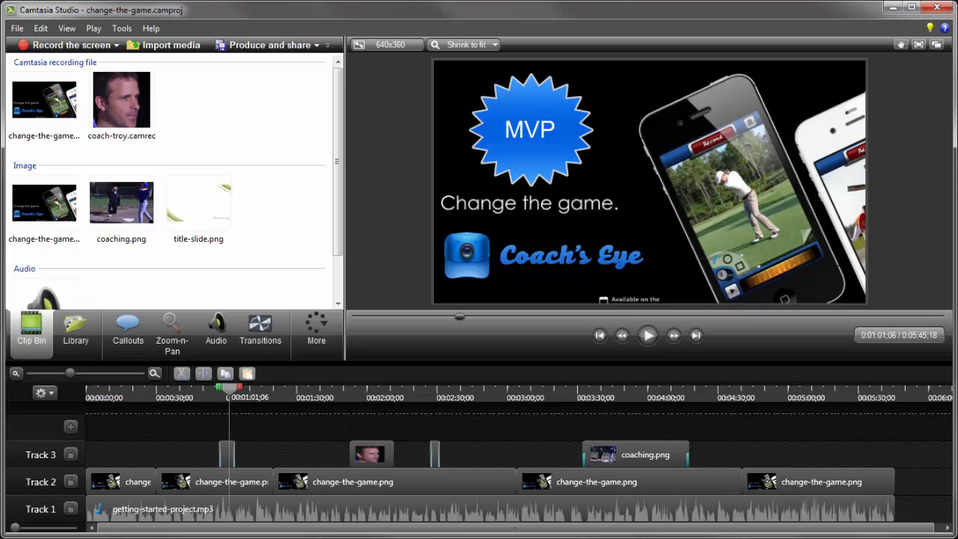
pyautogui.click(227, 454)
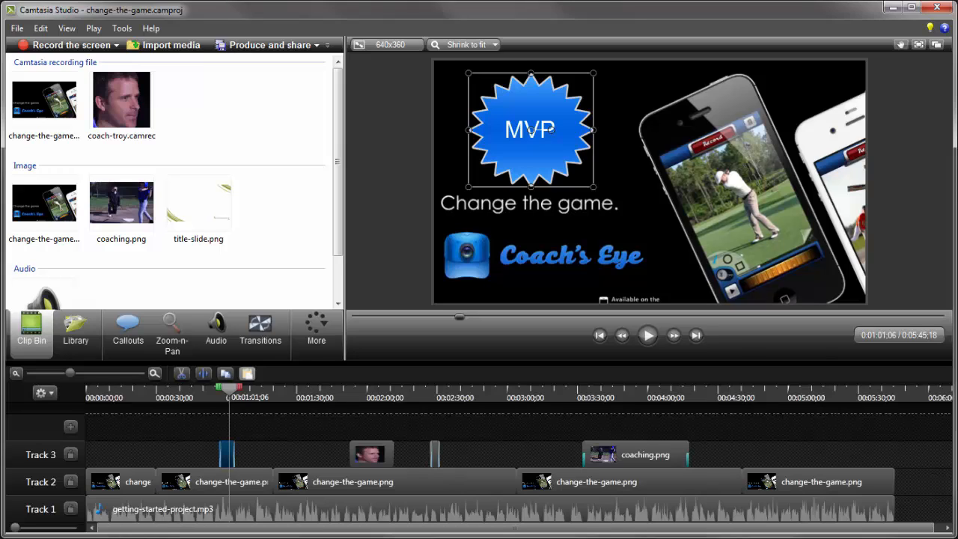
# Move the second change-the-game.png clip from Track 2 onto a new track above Track 3, return it to Track 2, and deselect it.
pyautogui.moveTo(217, 481); pyautogui.dragTo(217, 428)
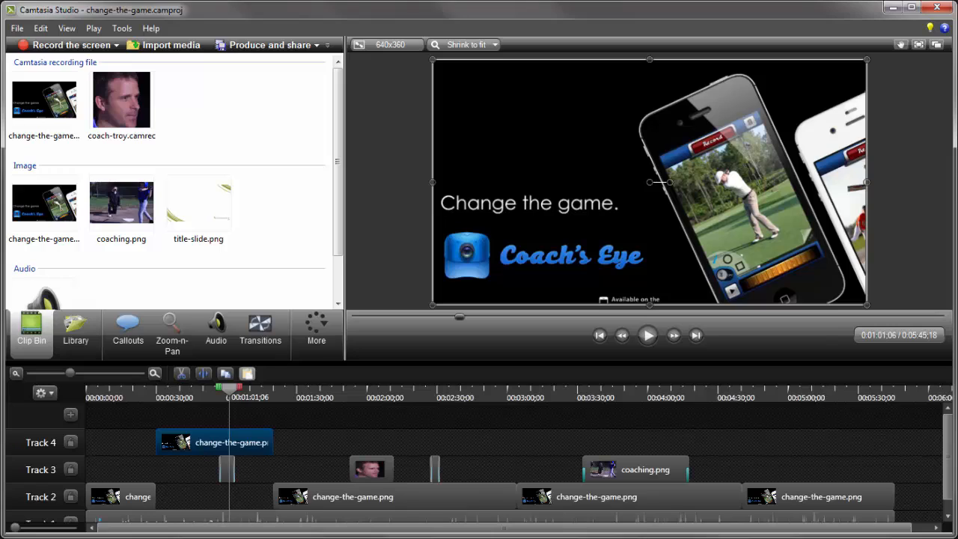
pyautogui.moveTo(217, 442); pyautogui.dragTo(218, 497)
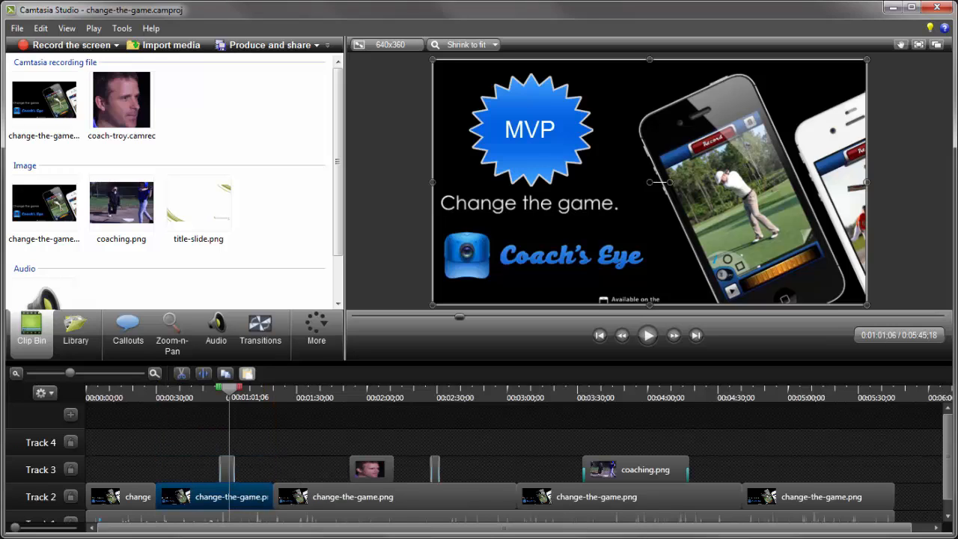
pyautogui.moveTo(69, 373)
pyautogui.mouseDown()
pyautogui.moveTo(85, 373)
pyautogui.moveTo(72, 373)
pyautogui.mouseUp()
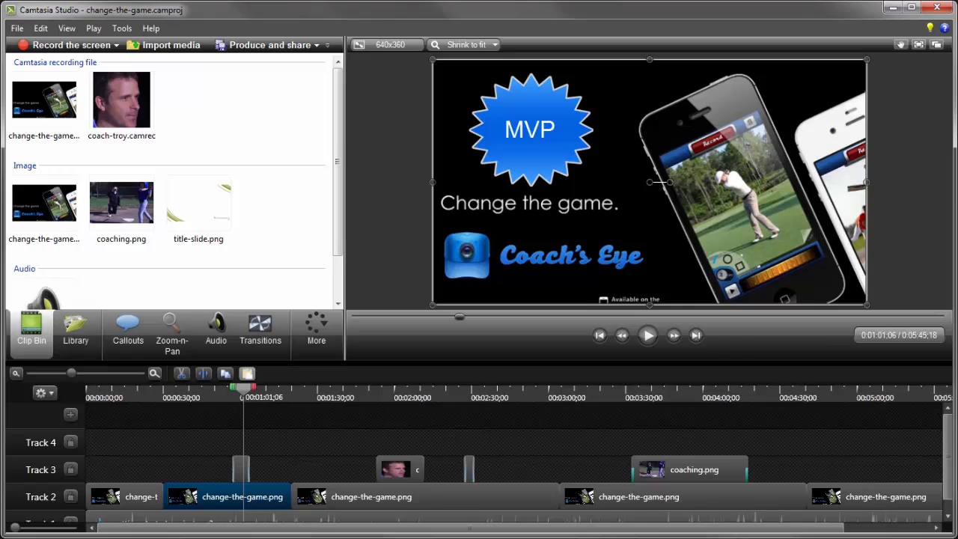
pyautogui.hotkey('ctrl', 'd')
# Add coaching.png on a new track above Track 4 at about 0:01:15 and extend it to about 30 seconds.
pyautogui.scroll(-1, 513, 464)
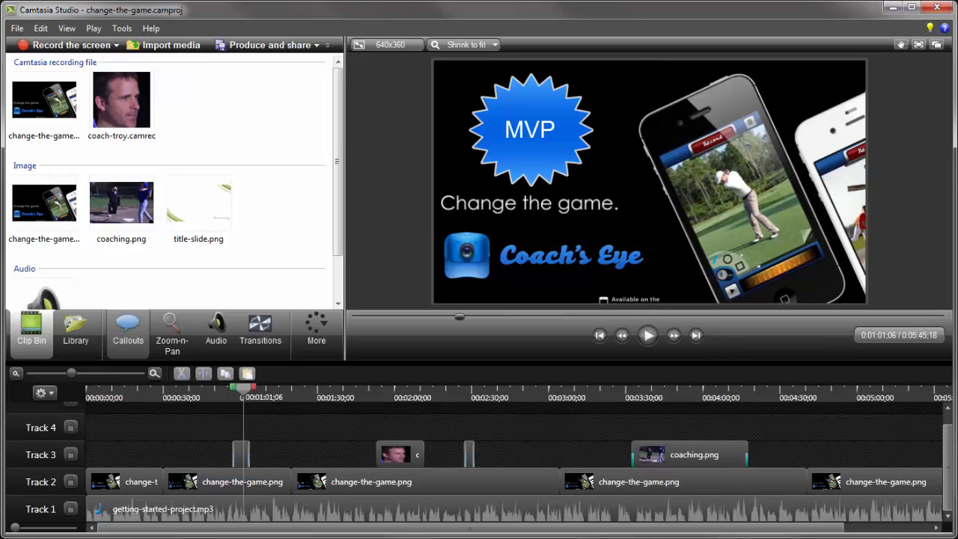
pyautogui.click(121, 203)
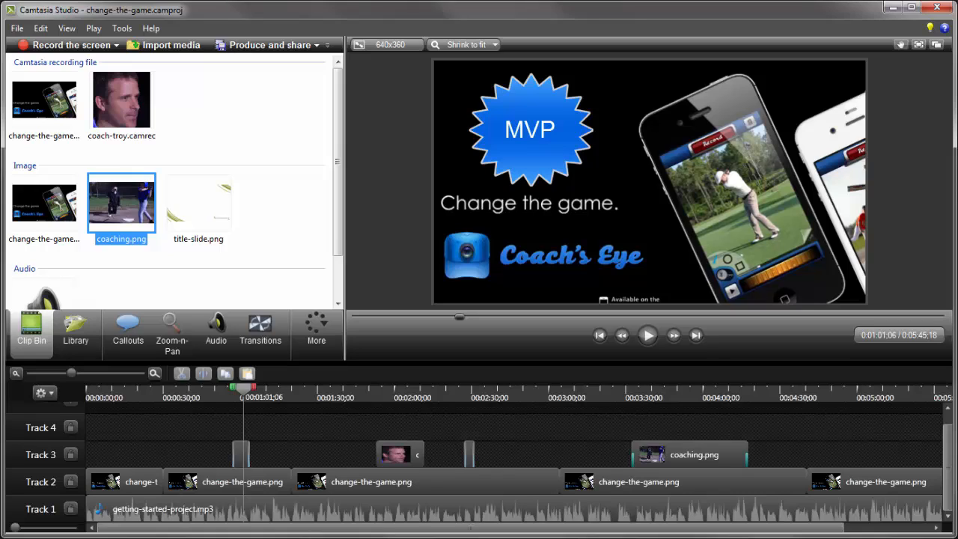
pyautogui.moveTo(122, 203); pyautogui.dragTo(288, 408)
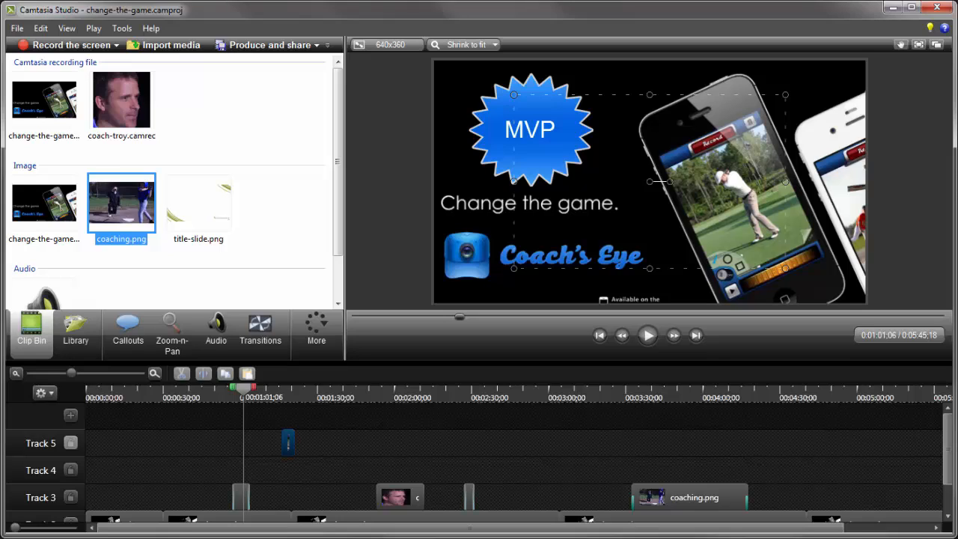
pyautogui.moveTo(289, 442); pyautogui.dragTo(357, 443)
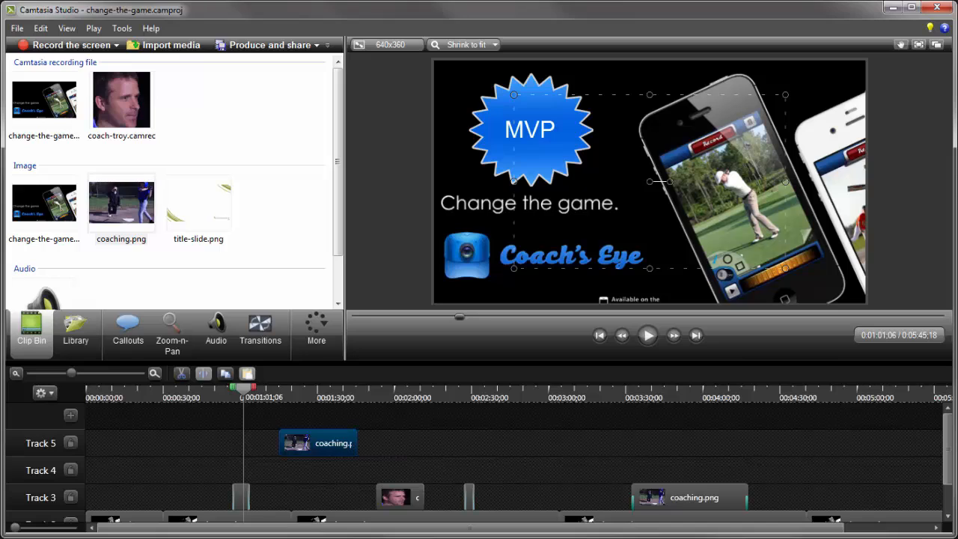
pyautogui.hotkey('ctrl', 'd')
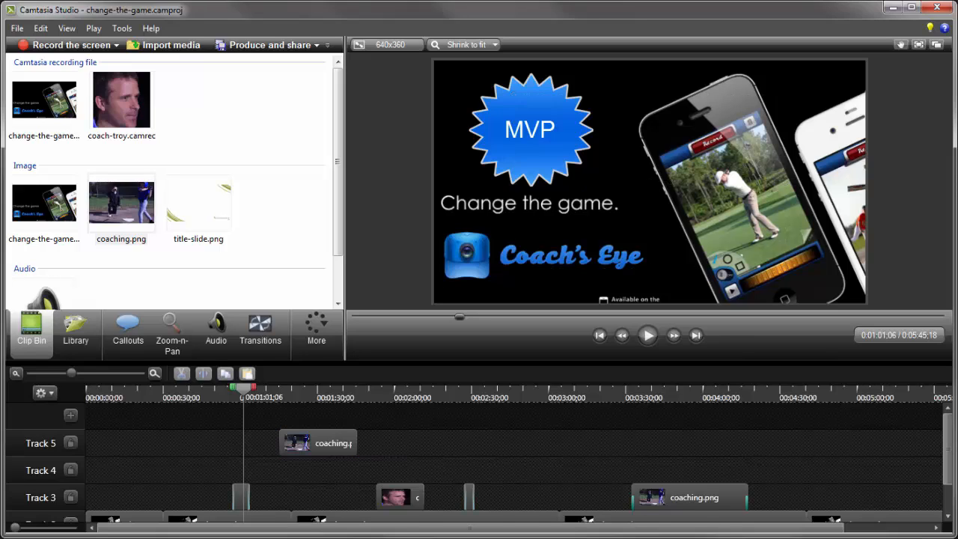
# Play the timeline from 0:01:01;06 to preview the end of the MVP callout, and pause just past it.
pyautogui.scroll(-2, 314, 480)
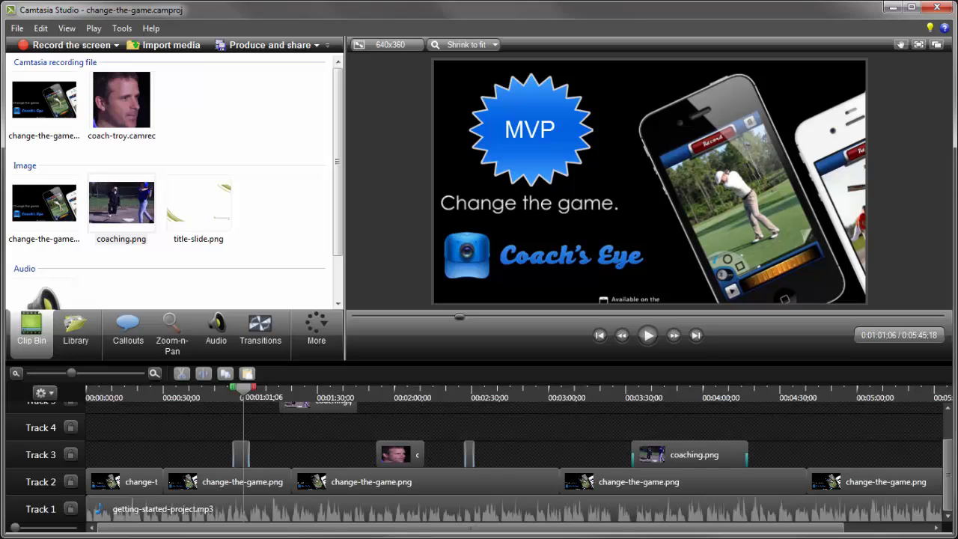
pyautogui.click(648, 335)
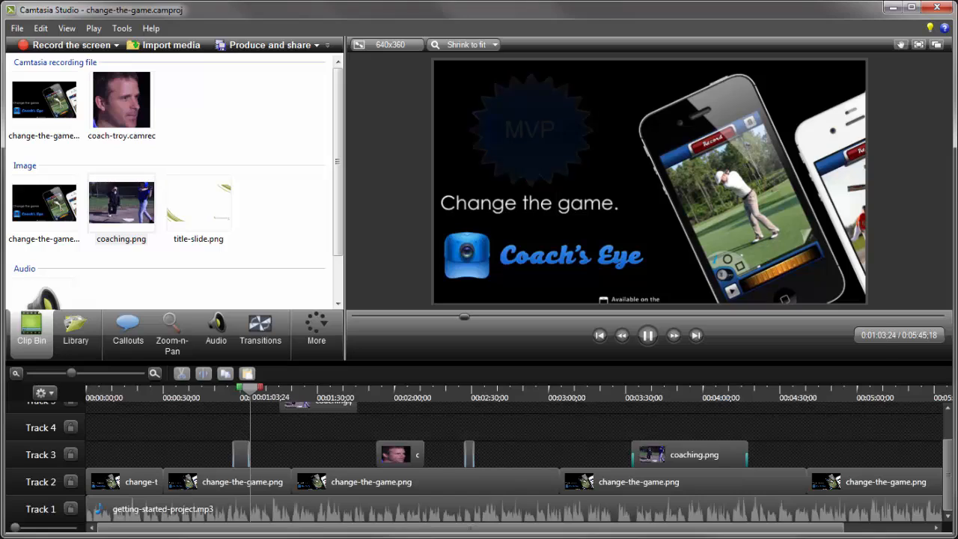
pyautogui.click(648, 335)
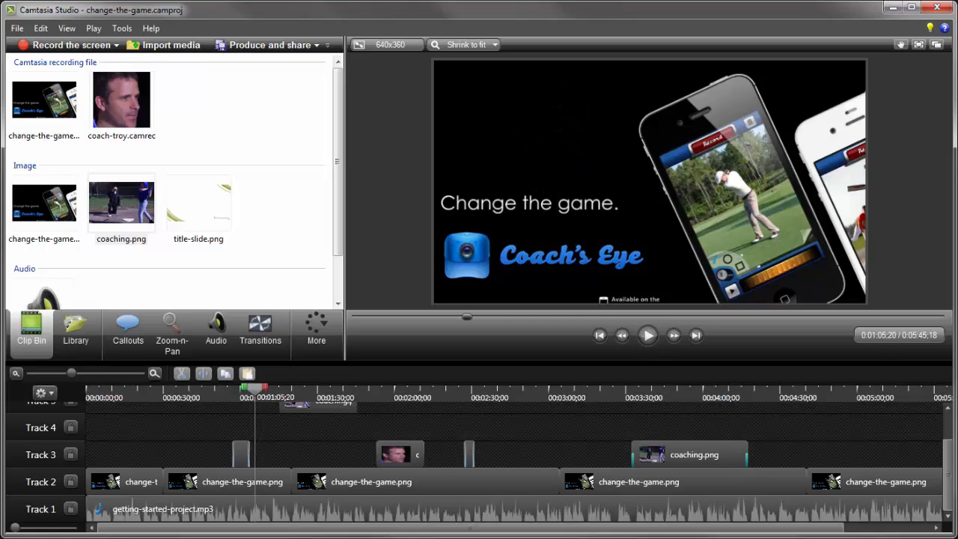
# Try cutting the range from 0:01:31;11 to about 0:02:00 with Track 2 locked, undo the cut, and clear the selection.
pyautogui.moveTo(254, 388); pyautogui.dragTo(370, 388)
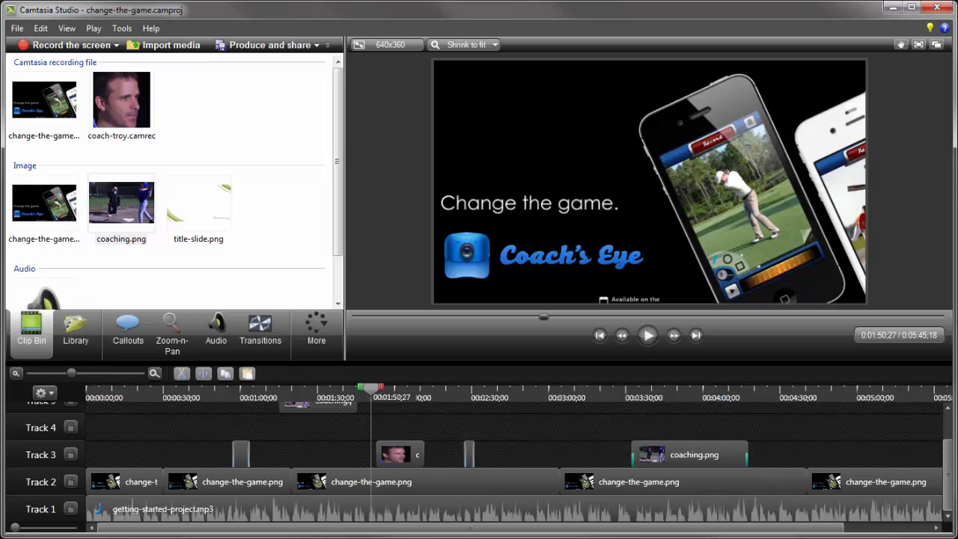
pyautogui.moveTo(360, 388); pyautogui.dragTo(311, 388)
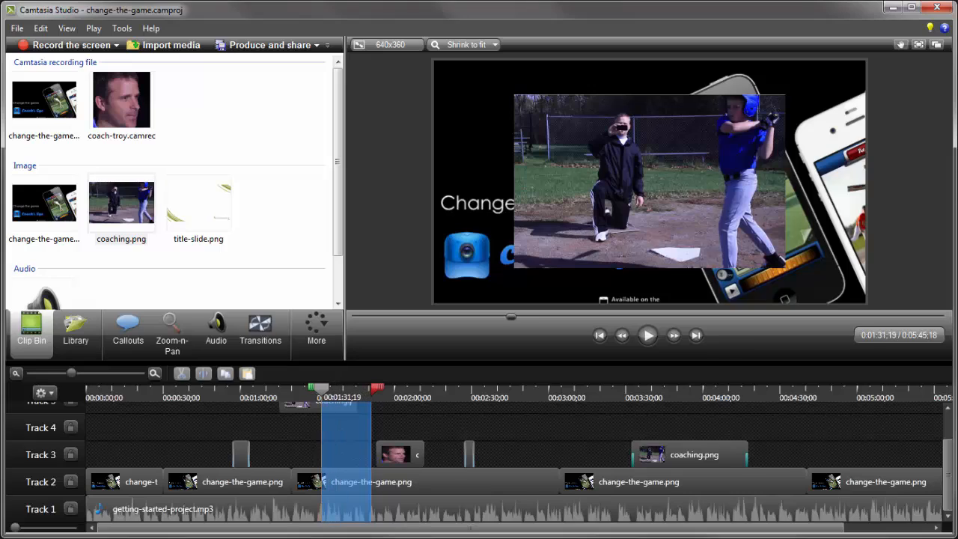
pyautogui.moveTo(377, 388); pyautogui.dragTo(401, 388)
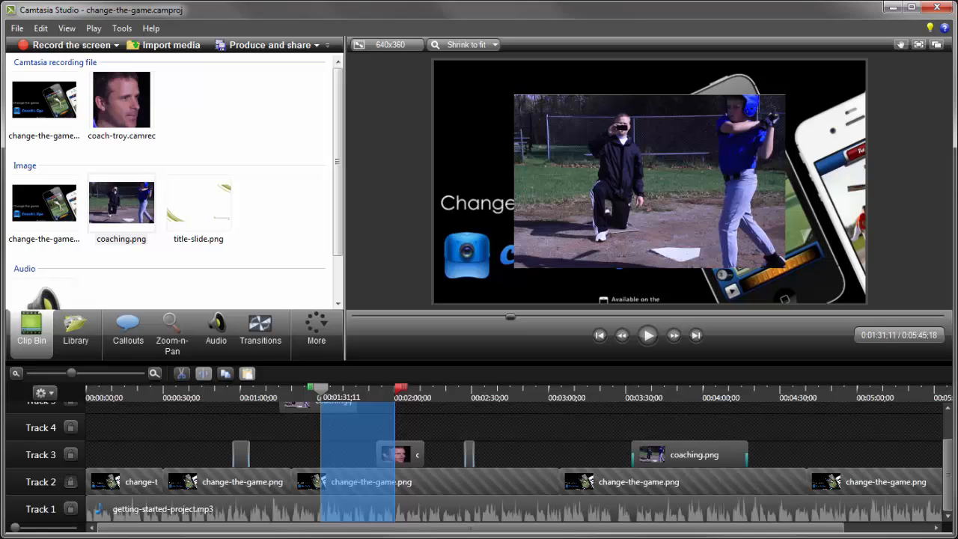
pyautogui.hotkey('ctrl', 'x')
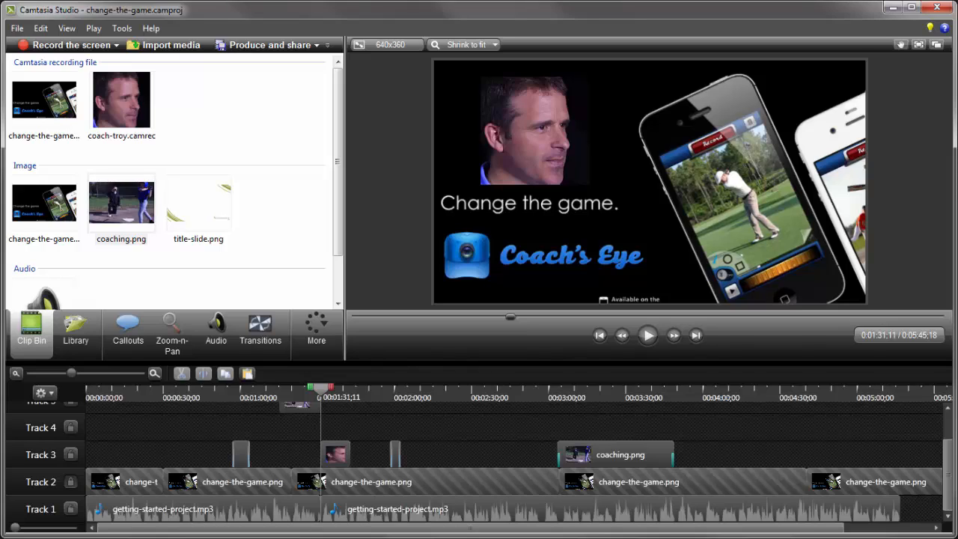
pyautogui.hotkey('ctrl', 'z')
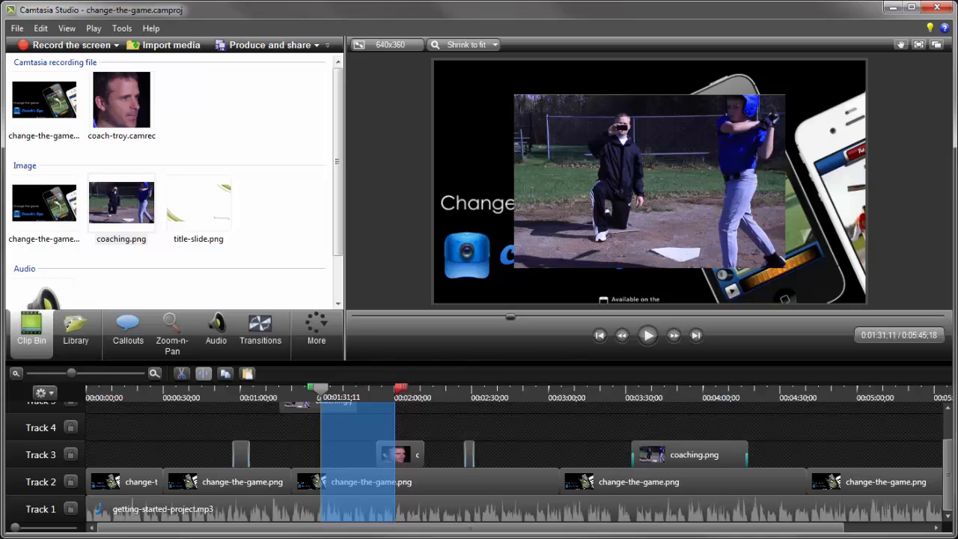
pyautogui.press('Escape')
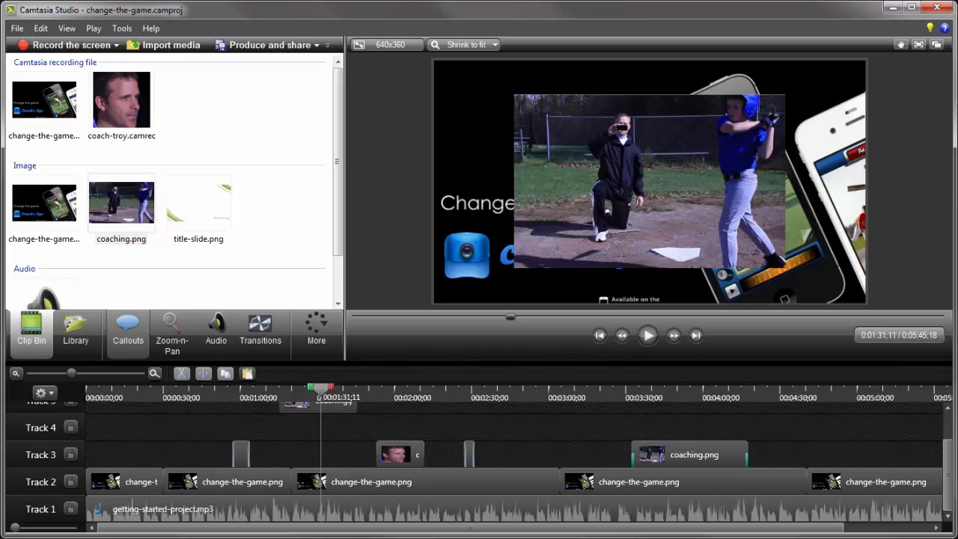
# Add Callout - Banner 4 from the library's Theme - Calling Lights folder to Track 3 at about 0:00:40.
pyautogui.moveTo(338, 161)
pyautogui.mouseDown()
pyautogui.moveTo(337, 203)
pyautogui.moveTo(338, 161)
pyautogui.mouseUp()
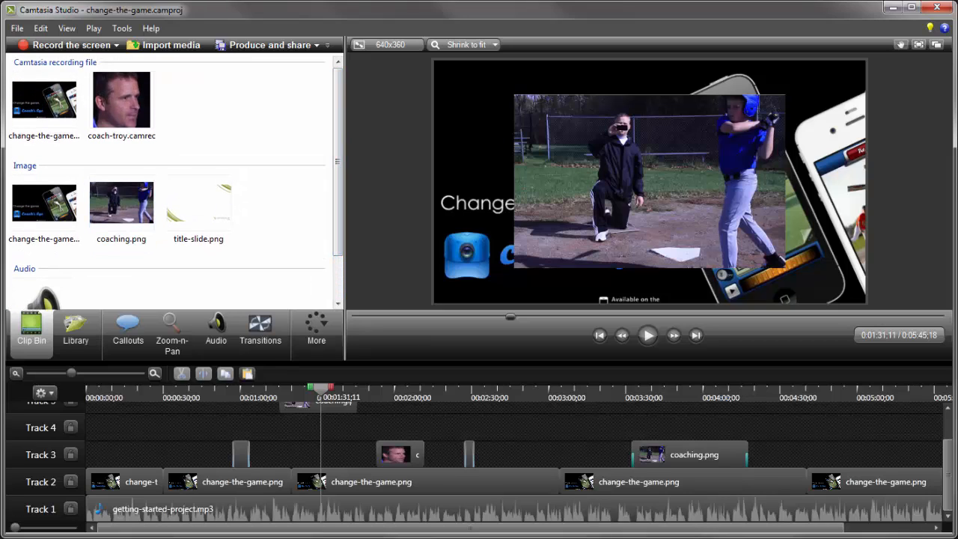
pyautogui.click(76, 333)
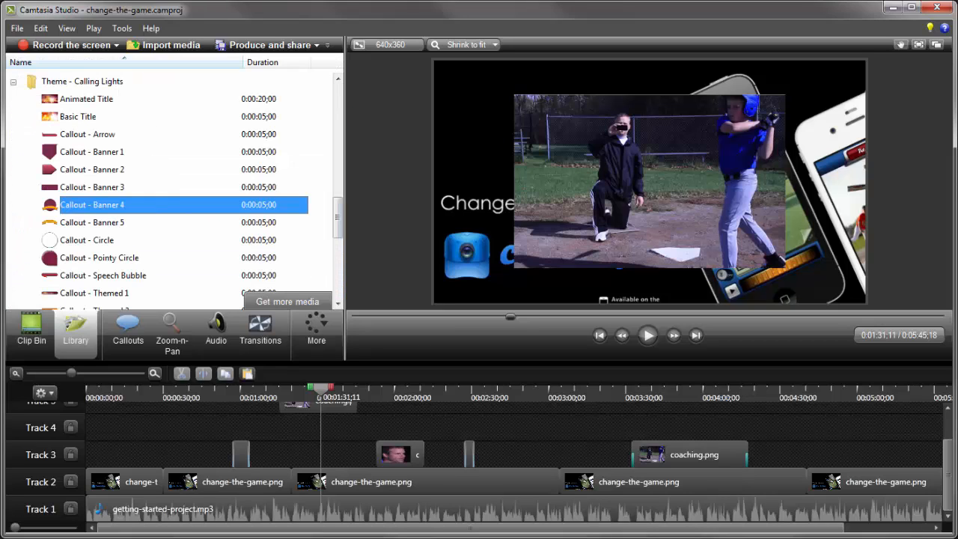
pyautogui.scroll(8, 172, 194)
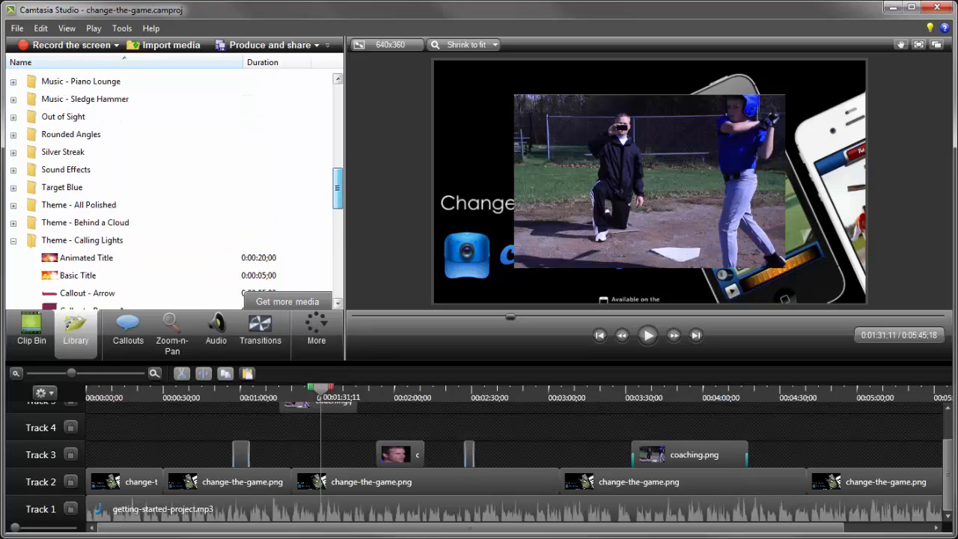
pyautogui.scroll(-8, 172, 194)
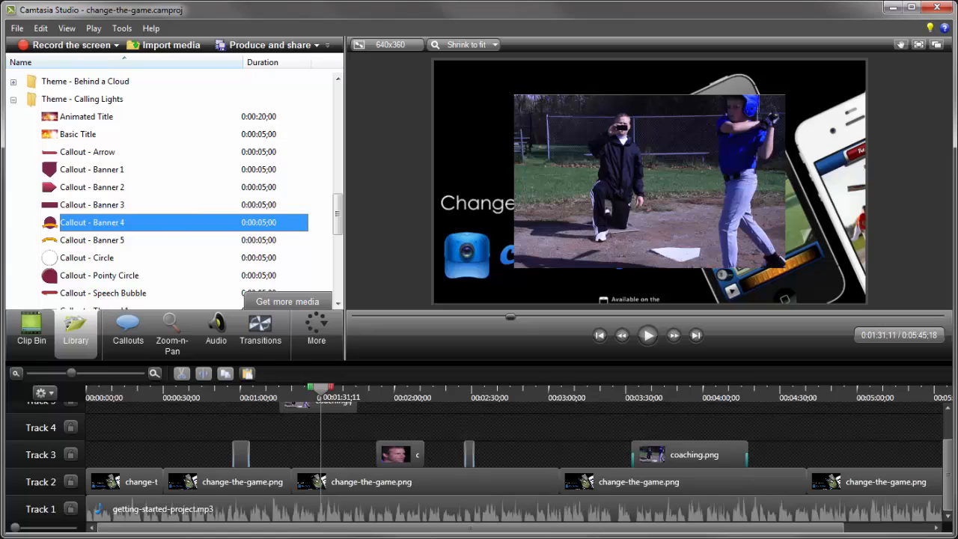
pyautogui.moveTo(92, 222); pyautogui.dragTo(196, 455)
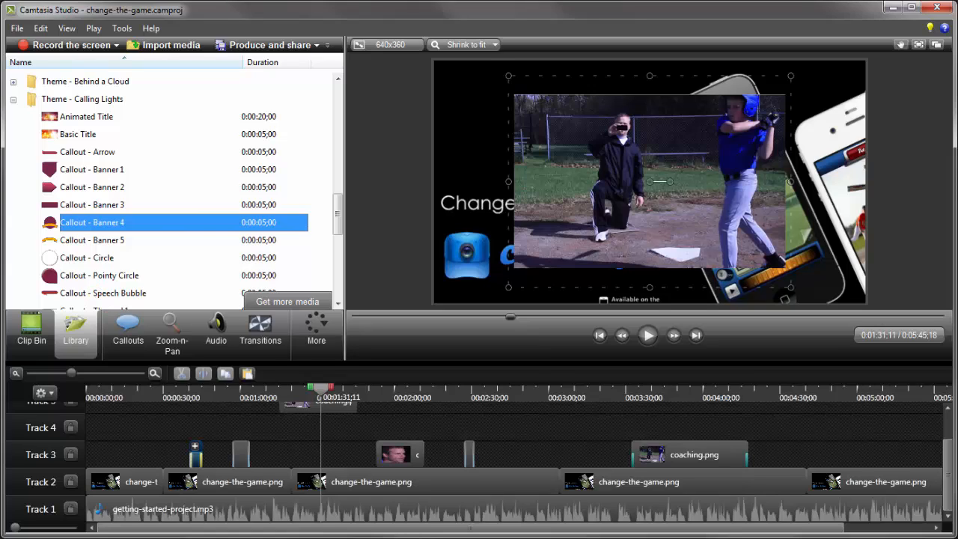
# With the playhead at 0:00:42;08, shrink the banner callout to just over half size and place it above the "Change the game." text.
pyautogui.moveTo(320, 388); pyautogui.dragTo(195, 389)
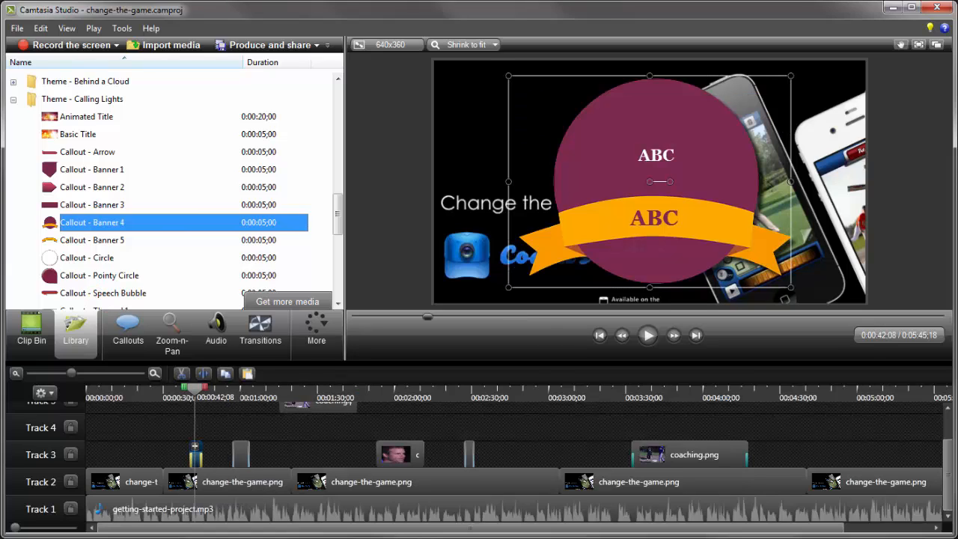
pyautogui.moveTo(791, 287); pyautogui.dragTo(666, 196)
pyautogui.moveTo(587, 135); pyautogui.dragTo(531, 131)
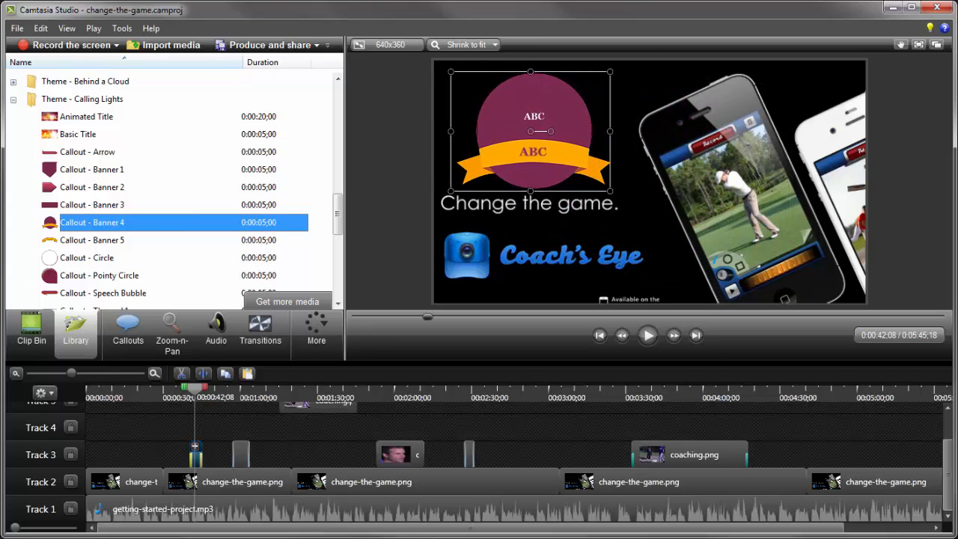
# Change the text on the callout's orange ribbon to "All-Star" and view the text color choices without changing the color.
pyautogui.doubleClick(533, 148)
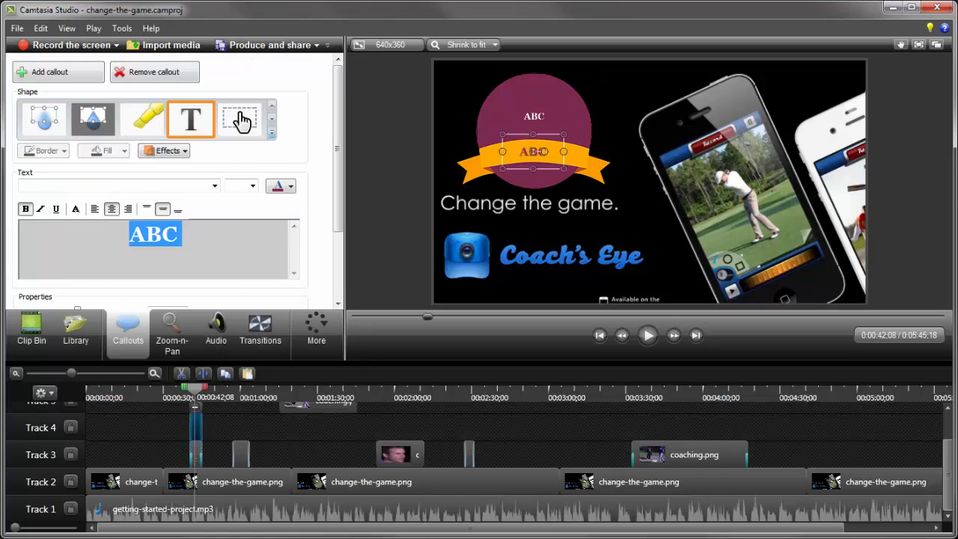
pyautogui.write('All-Star')
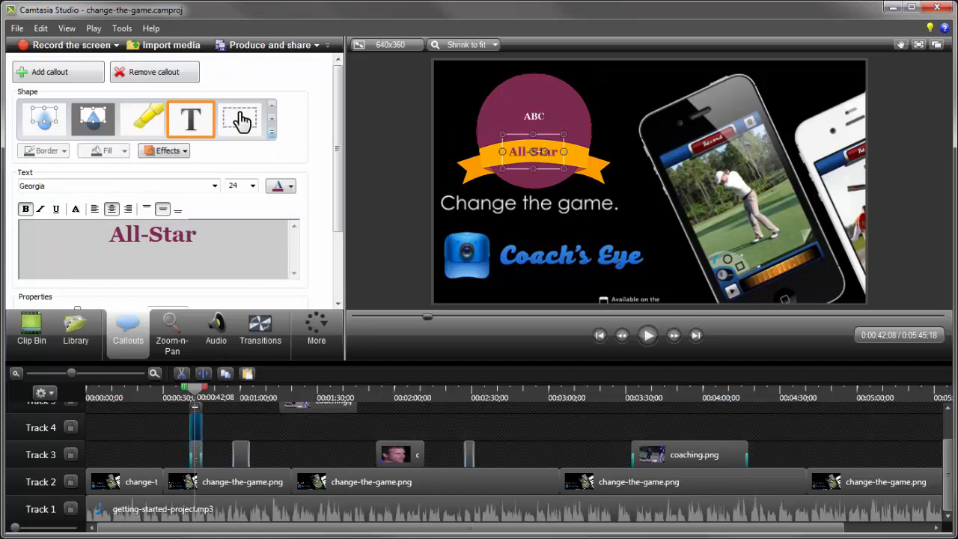
pyautogui.click(290, 185)
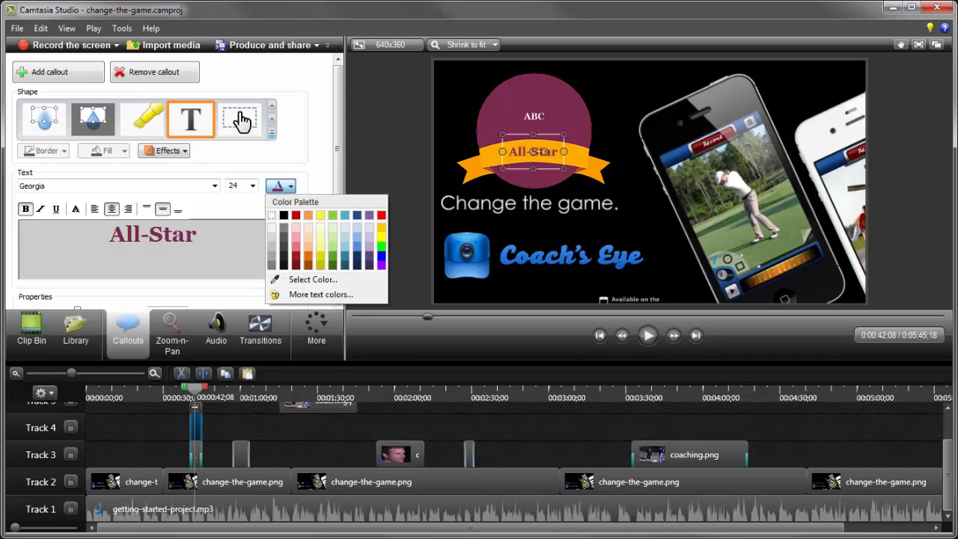
pyautogui.press('Escape')
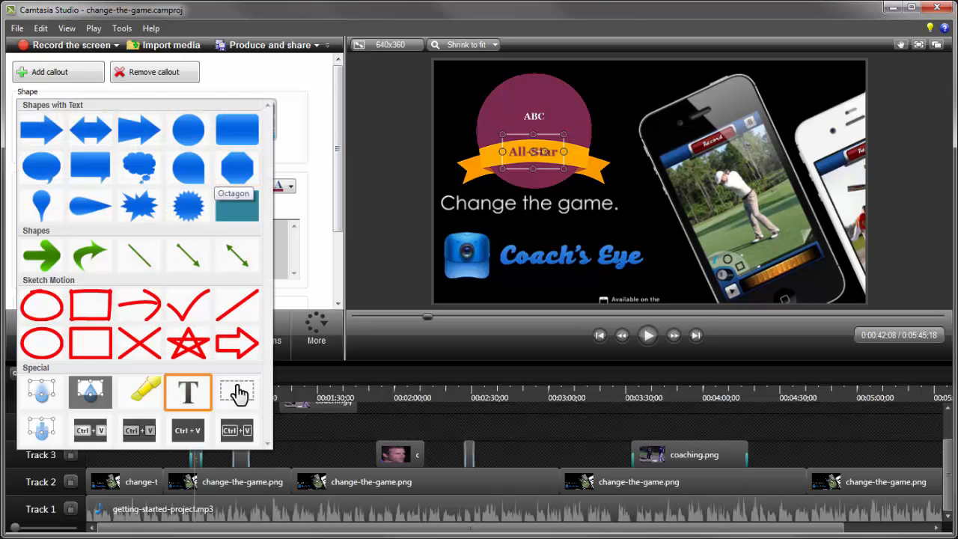
# Close the callout shape gallery without choosing a shape and view the Captions and Quizzing tools.
pyautogui.press('Escape')
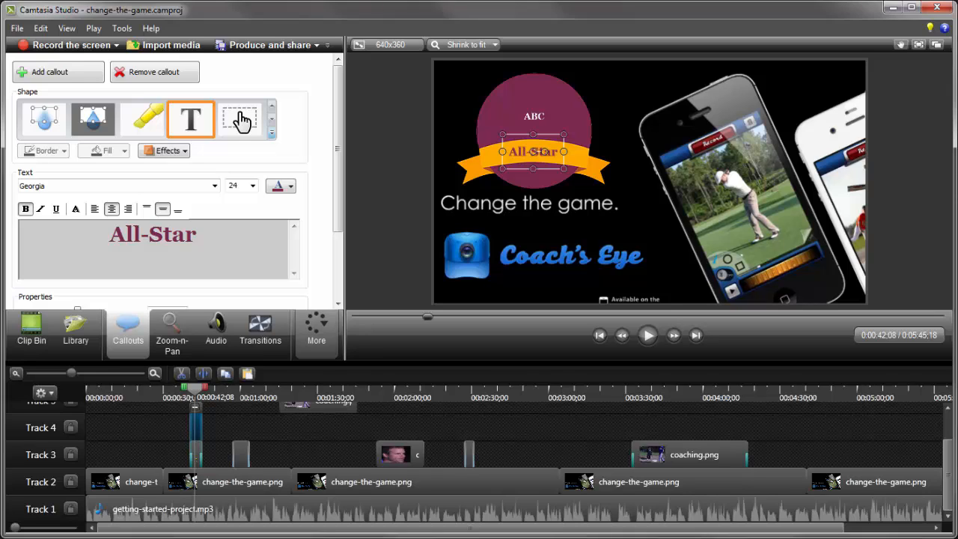
pyautogui.click(317, 333)
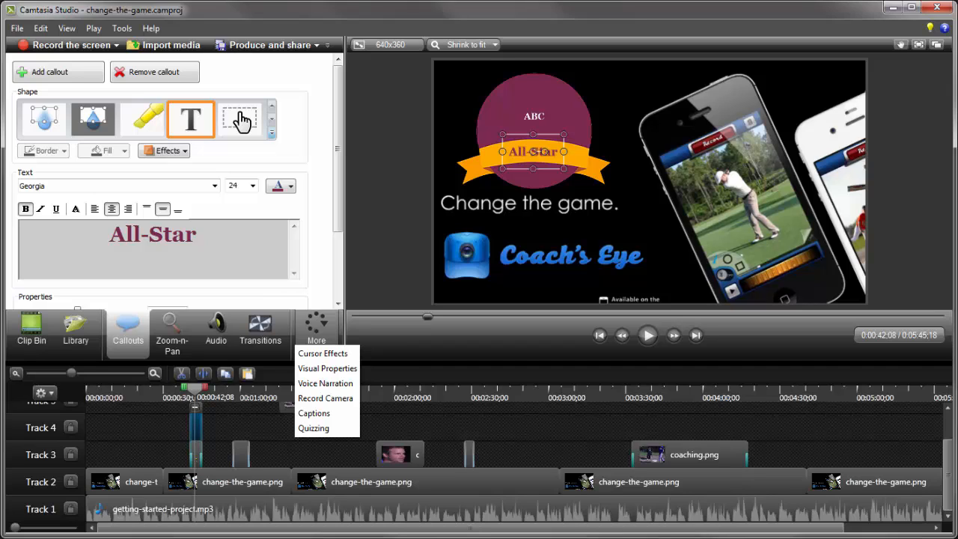
pyautogui.click(313, 413)
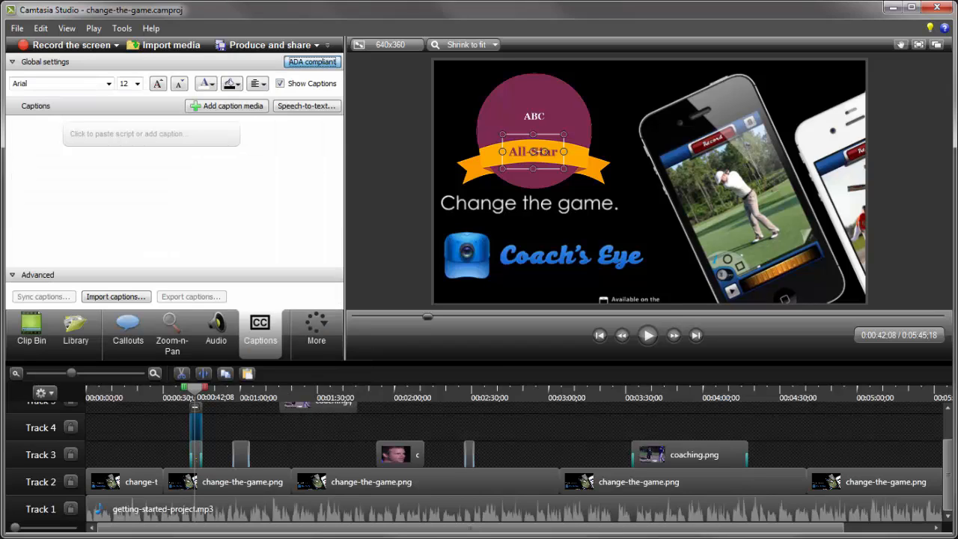
pyautogui.click(317, 329)
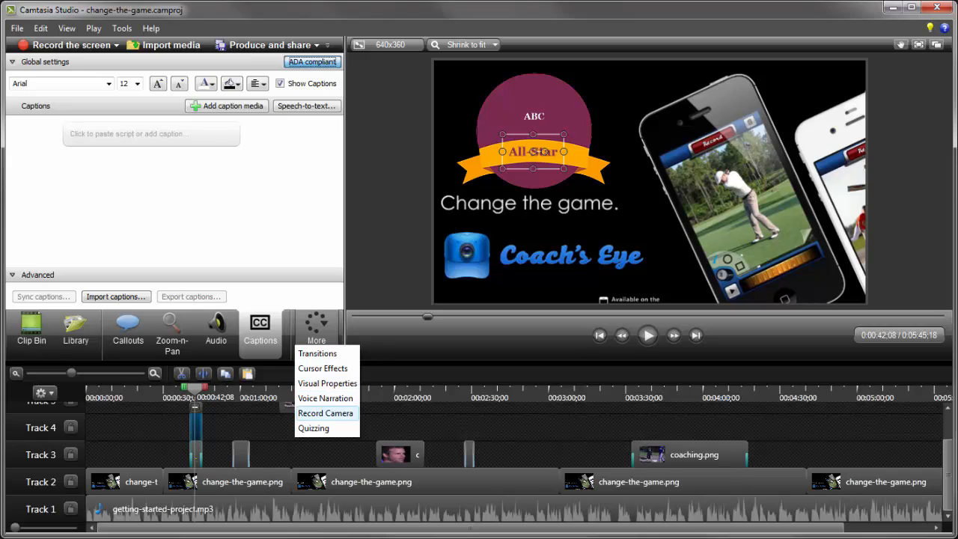
pyautogui.click(314, 428)
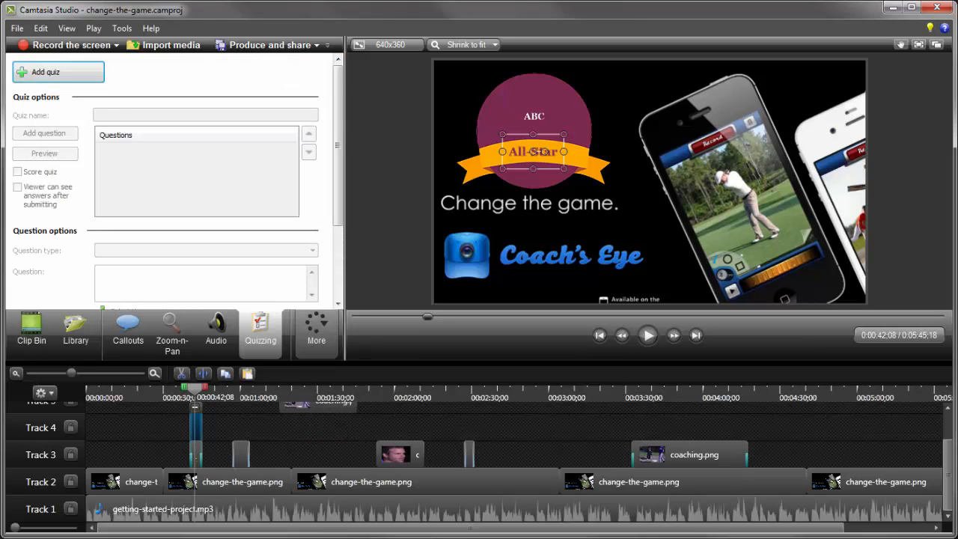
# Add a Fade through black transition between the first two clips on Track 2 and collapse the banner callout group on Track 3.
pyautogui.click(317, 329)
pyautogui.click(322, 349)
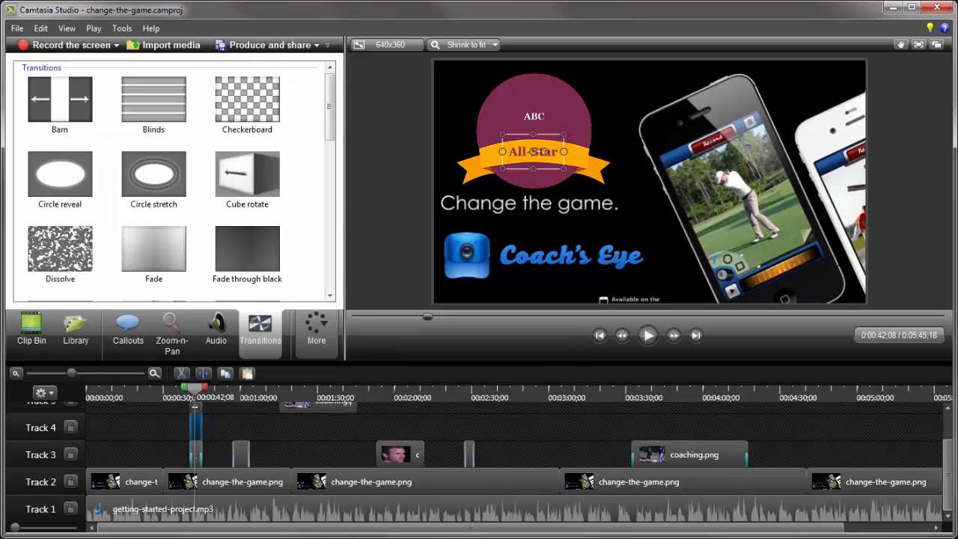
pyautogui.moveTo(247, 249); pyautogui.dragTo(247, 262)
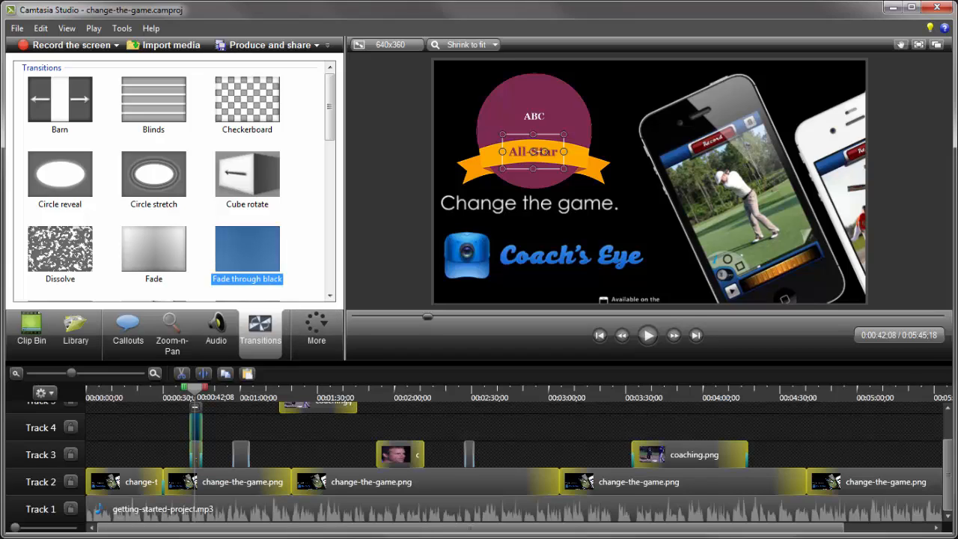
pyautogui.moveTo(165, 482); pyautogui.dragTo(165, 482)
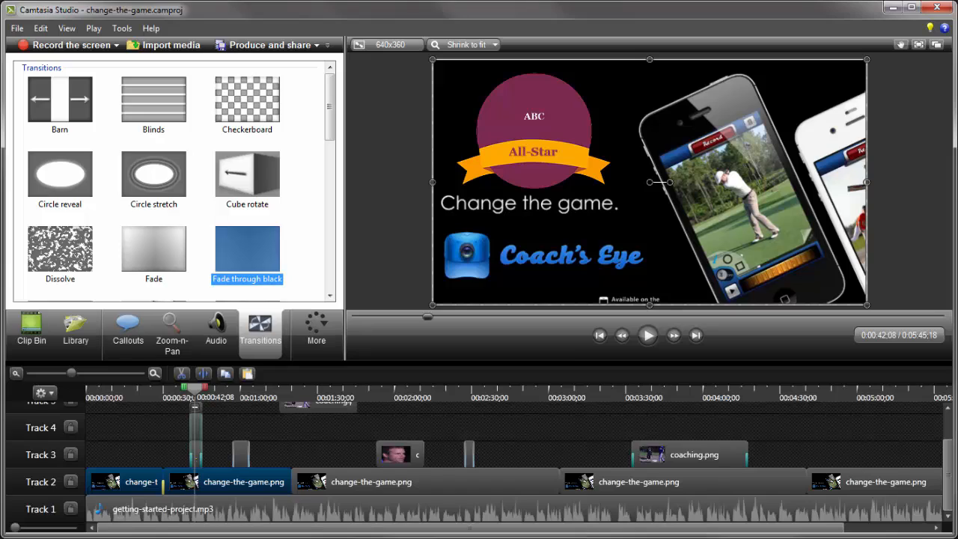
pyautogui.click(195, 408)
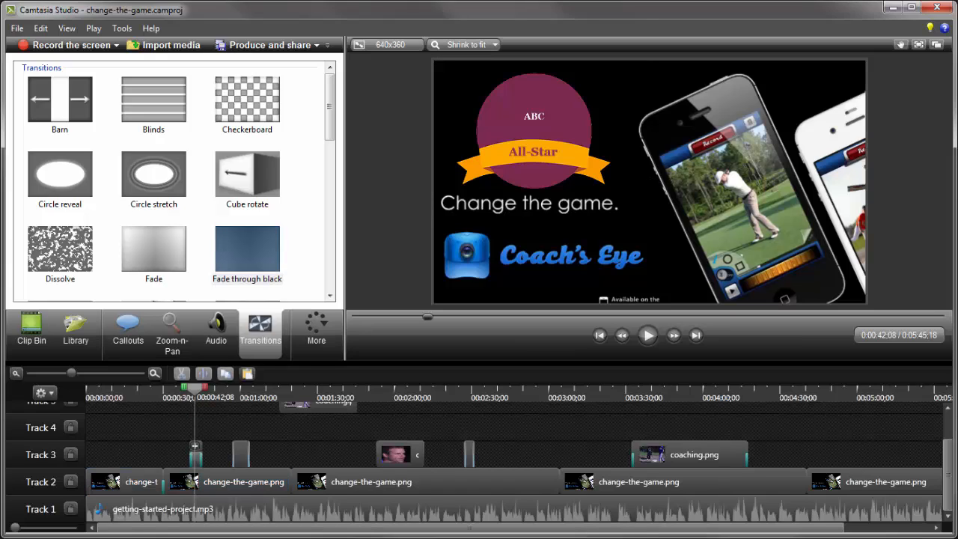
# Show the Clip Bin, and go through the Production Wizard with Custom production settings to view the Flash / HTML5 player's extra options.
pyautogui.click(31, 332)
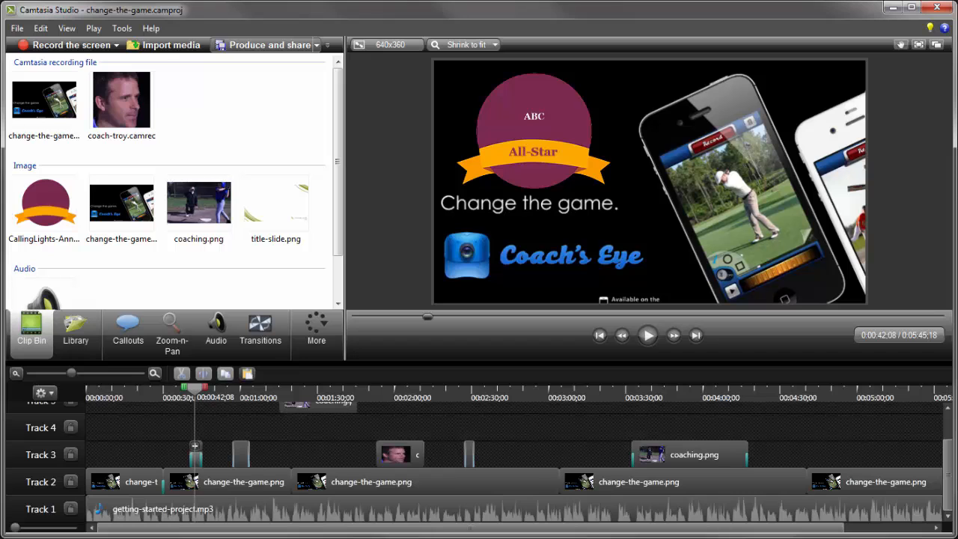
pyautogui.click(266, 45)
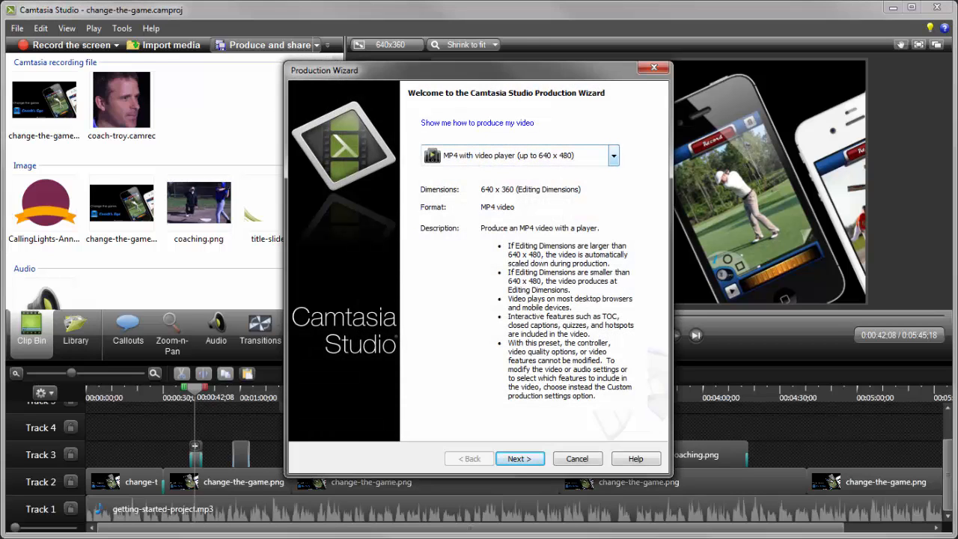
pyautogui.click(614, 156)
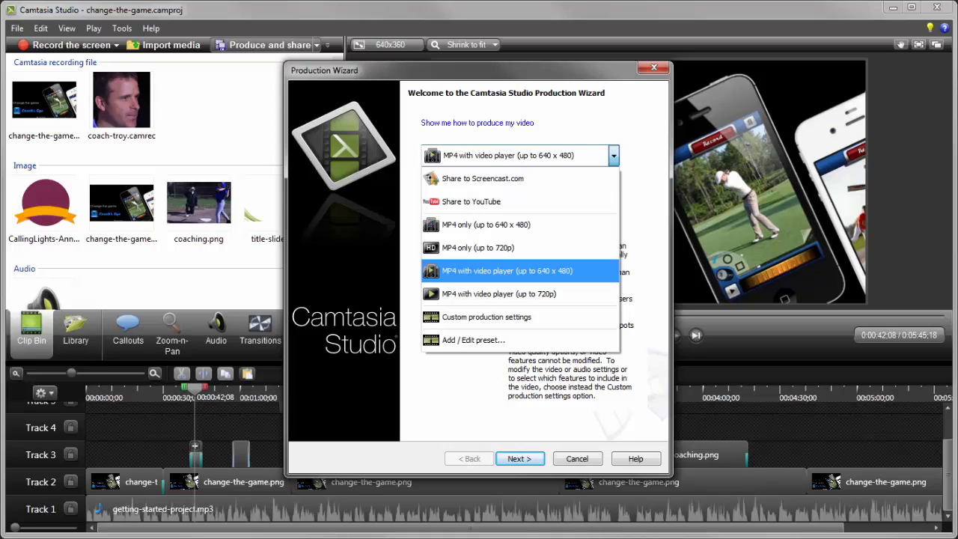
pyautogui.press('Home')
pyautogui.press('Down')
pyautogui.press('Down')
pyautogui.press('Down')
pyautogui.press('Down')
pyautogui.press('Down')
pyautogui.press('Down')
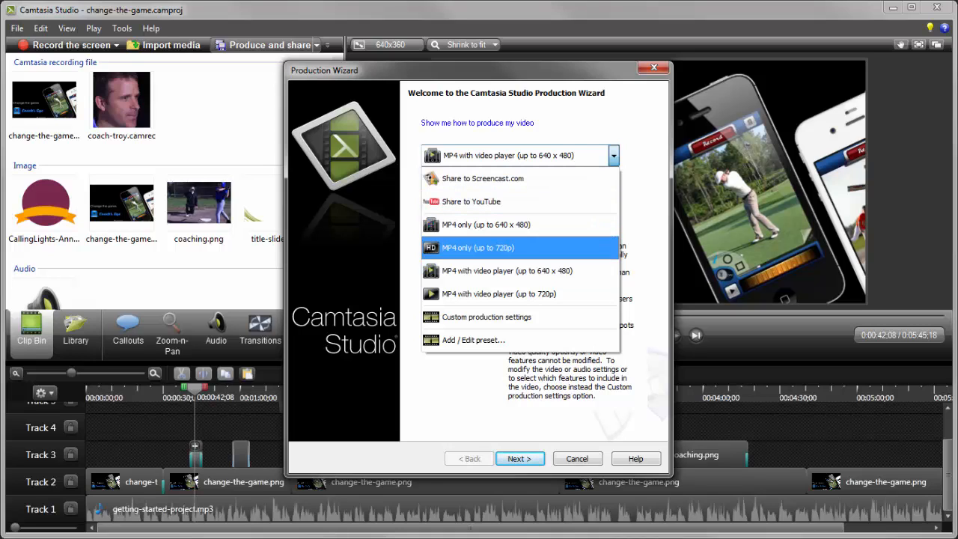
pyautogui.press('Return')
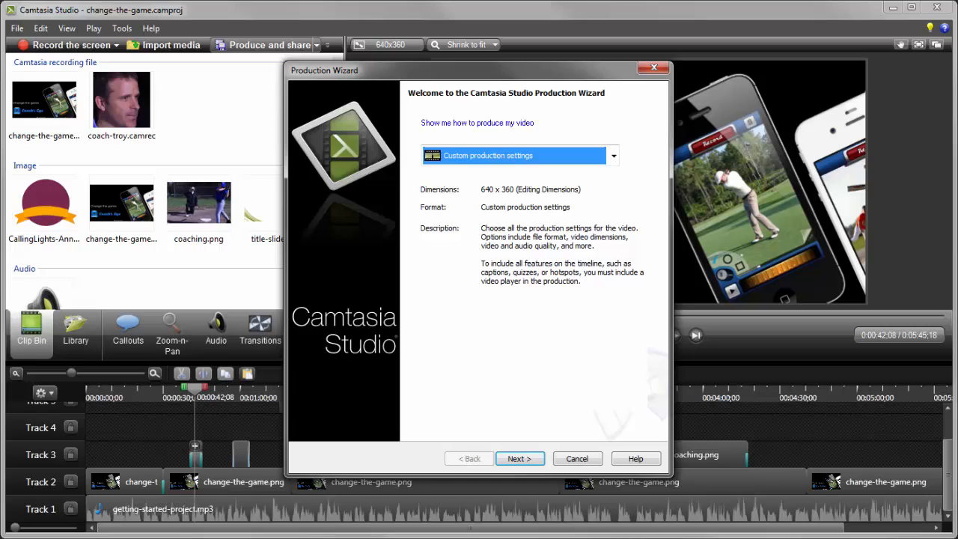
pyautogui.press('Return')
pyautogui.press('Return')
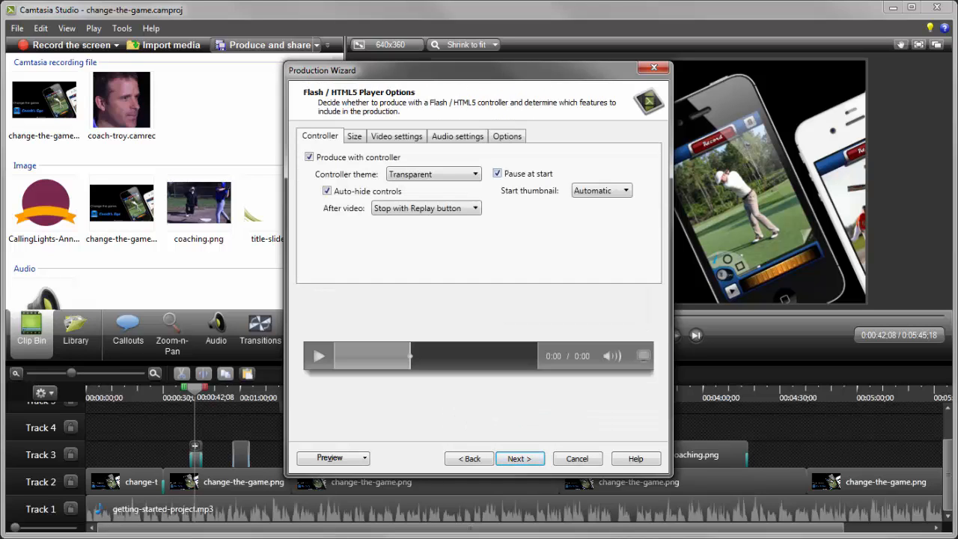
pyautogui.click(507, 135)
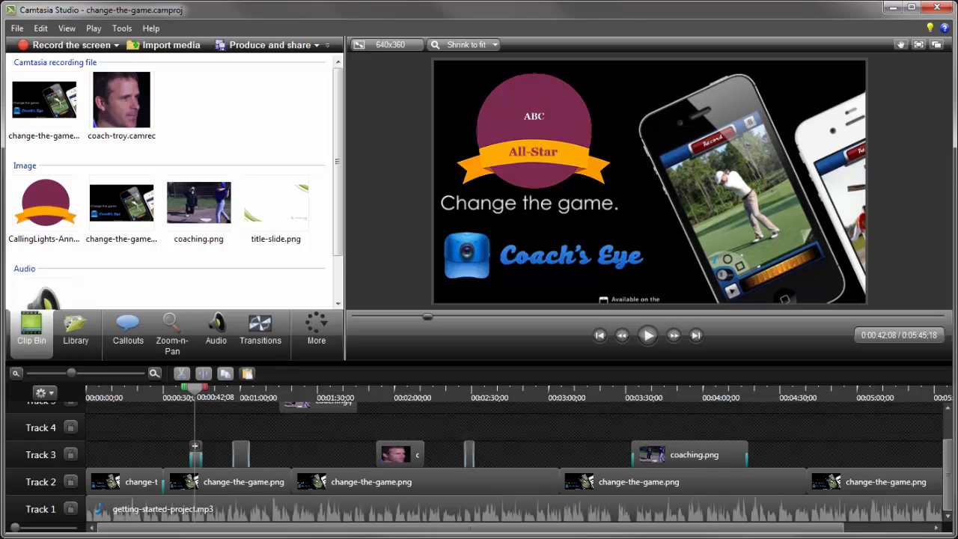
# Show the Welcome window with its recent projects and free training links, and close it.
pyautogui.click(150, 28)
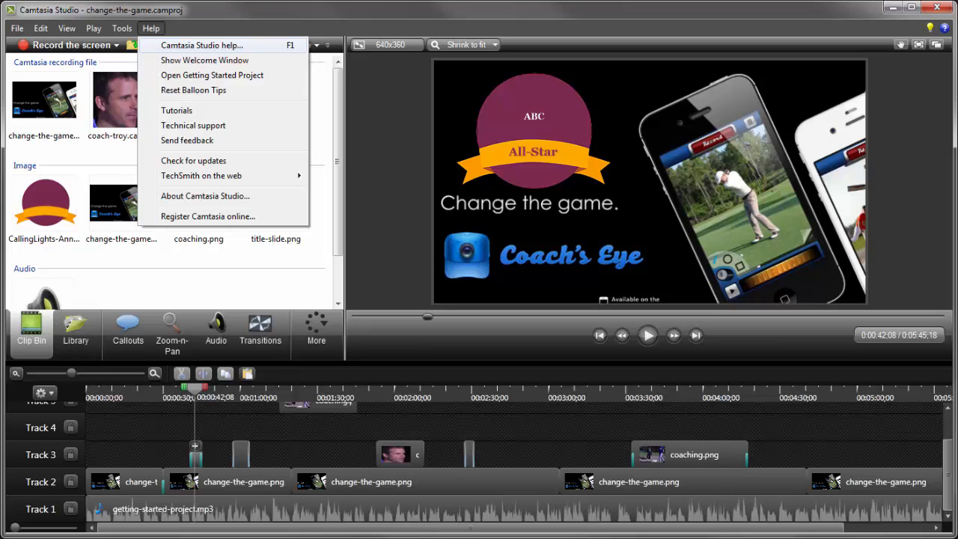
pyautogui.click(205, 60)
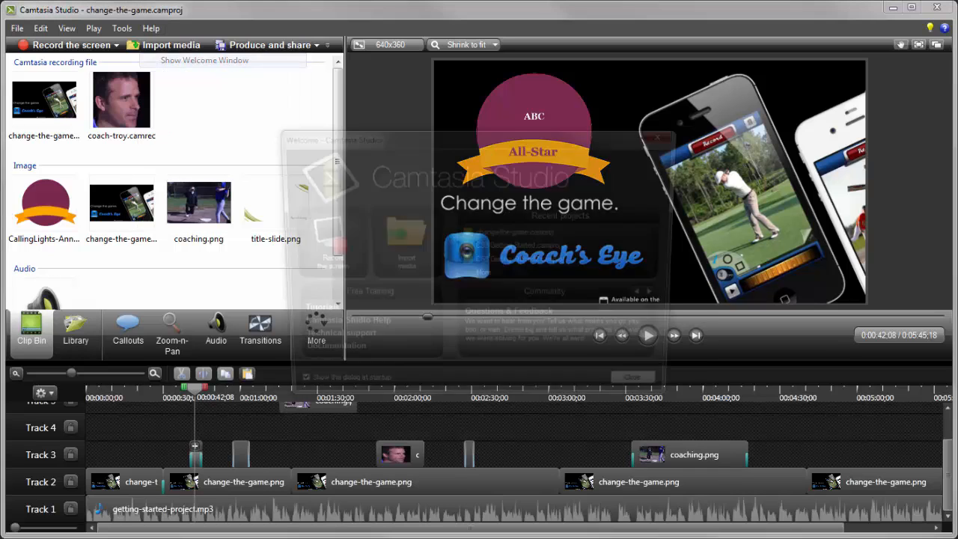
pyautogui.press('Escape')
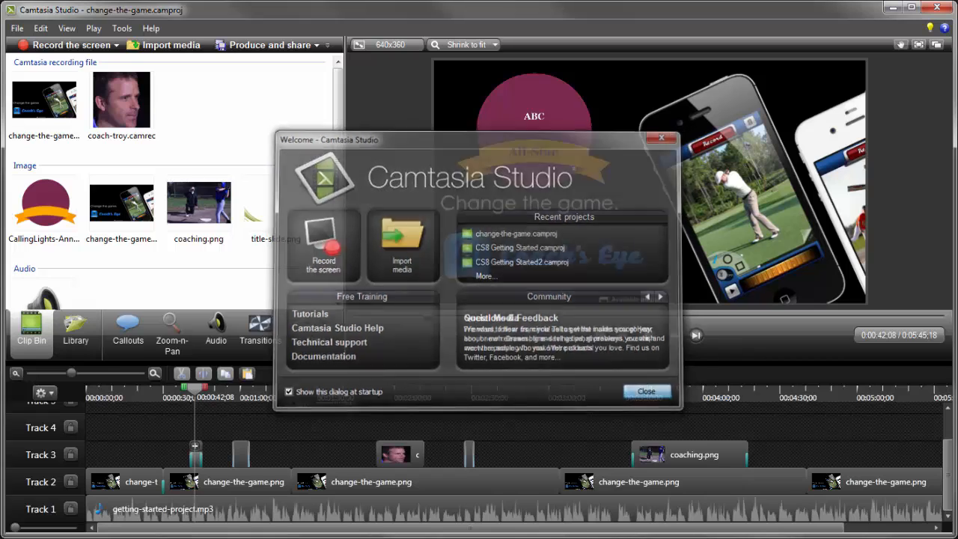
# View the list of help resources, including tutorials and technical support.
pyautogui.click(150, 28)
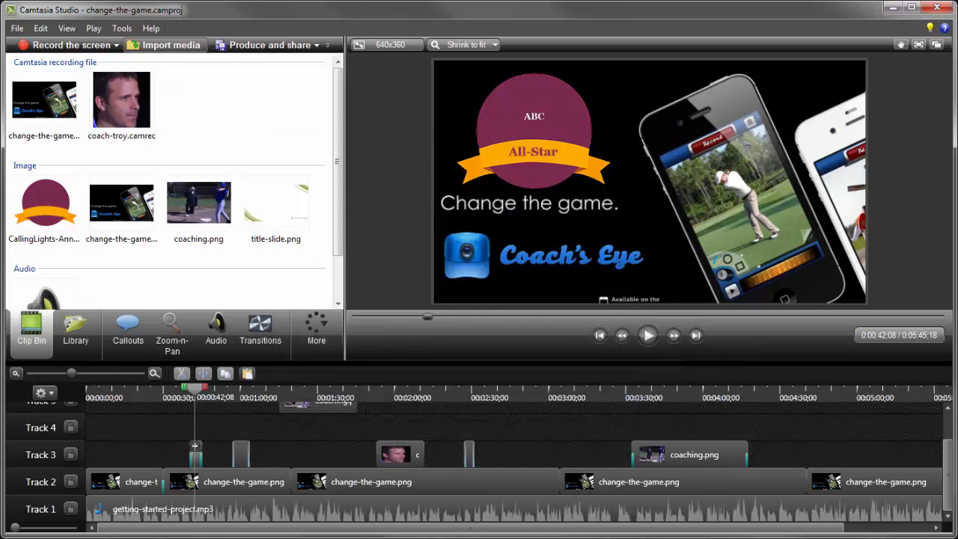
pyautogui.click(151, 28)
pyautogui.click(150, 28)
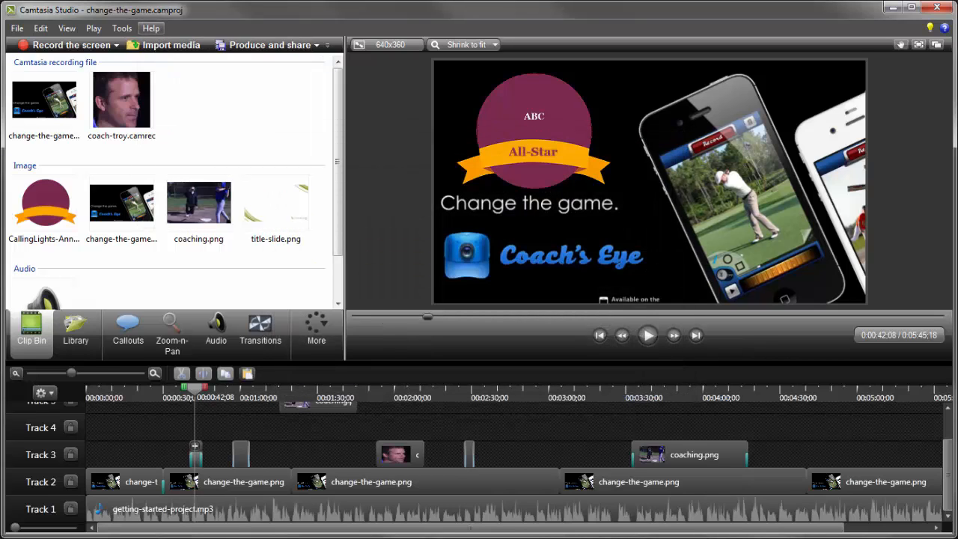
pyautogui.click(150, 28)
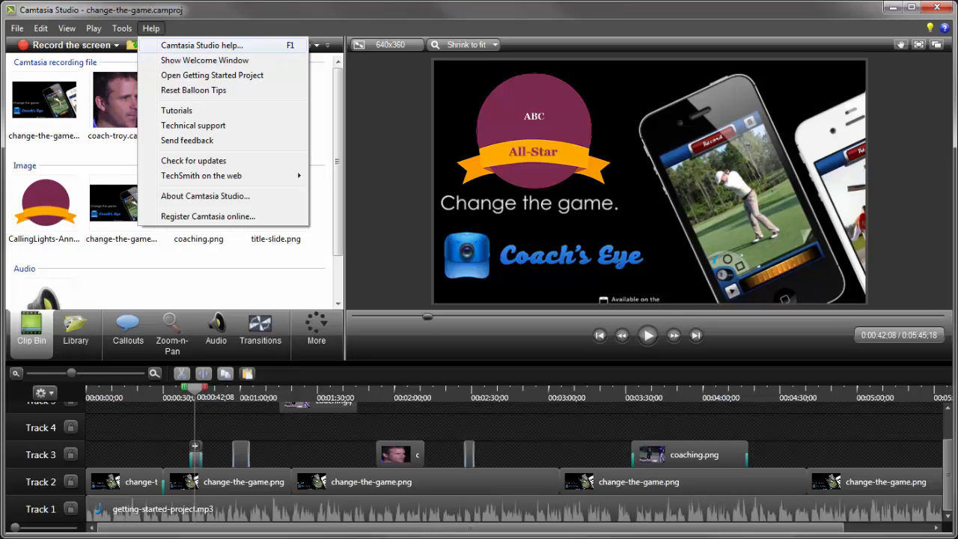